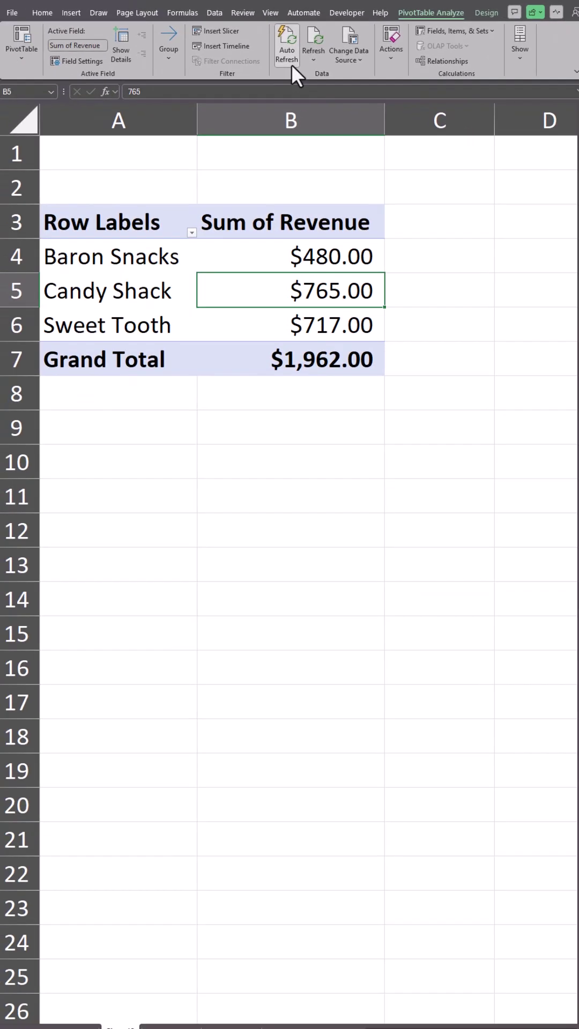
Turn on pivot Auto Refresh, then delete Candy Shack rows 5–6 from the Pivot Tables source sheet.
{"action": "left_click", "coordinate": [291, 64]}
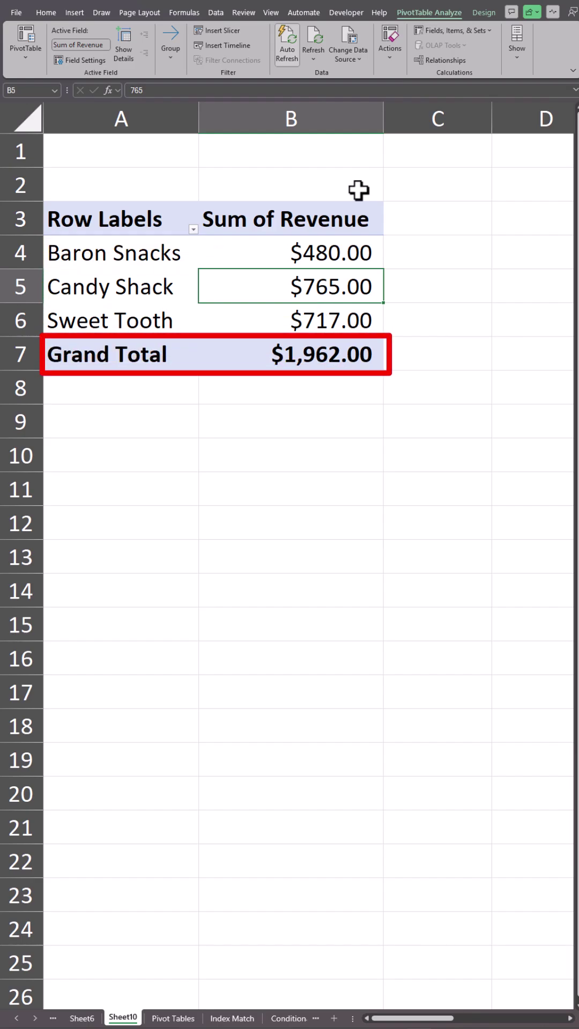
{"action": "left_click", "coordinate": [185, 1018]}
{"action": "left_click", "coordinate": [9, 259]}
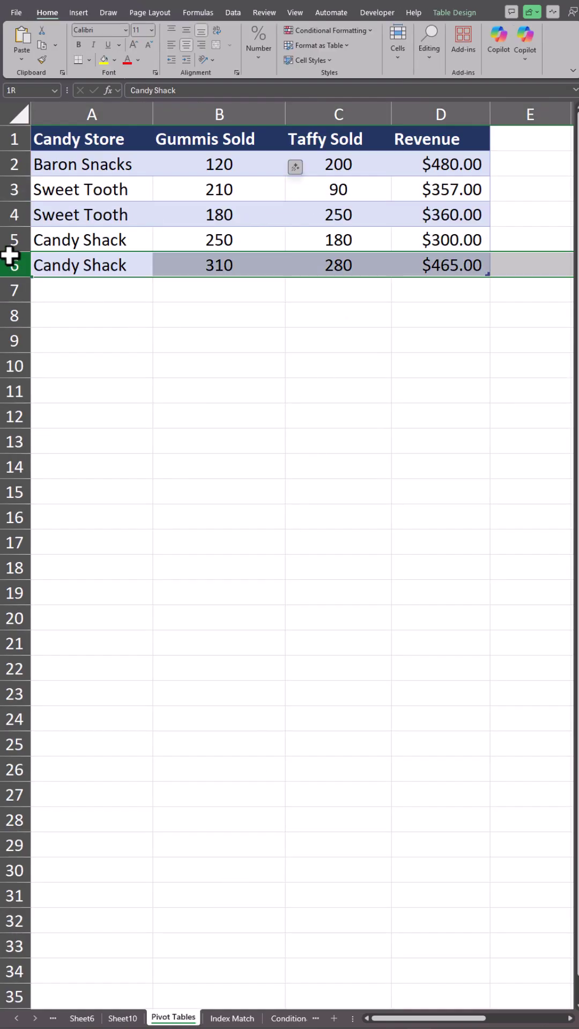
{"action": "left_click_drag", "start_coordinate": [10, 258], "coordinate": [10, 240]}
{"action": "right_click", "coordinate": [8, 241]}
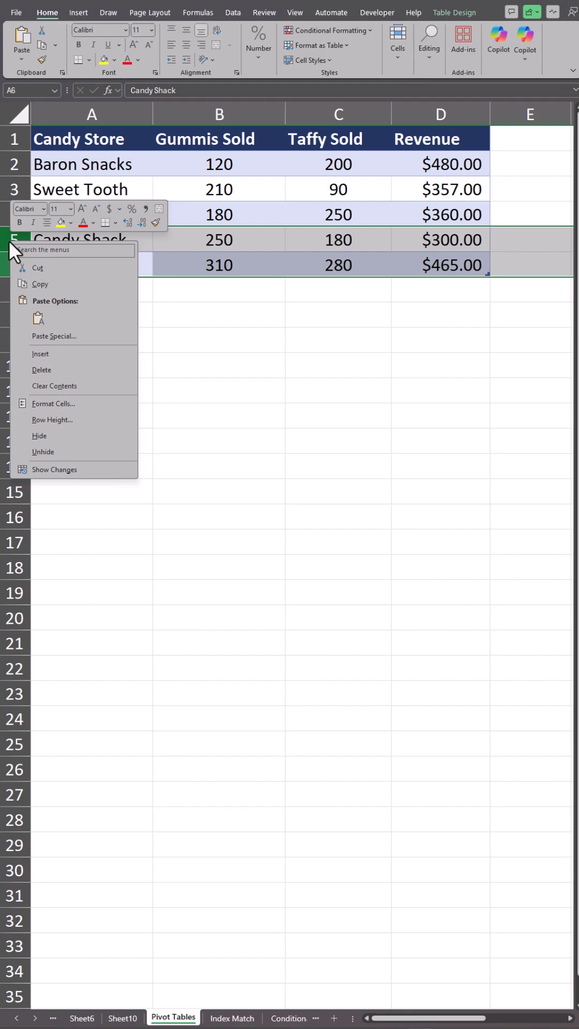
{"action": "key", "text": "d"}
{"action": "left_click", "coordinate": [125, 1018]}
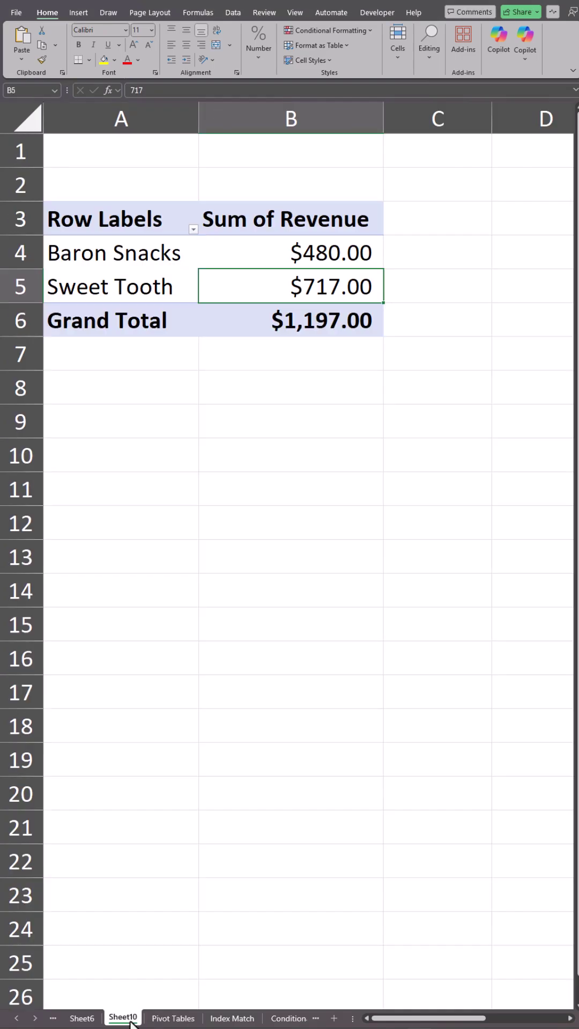